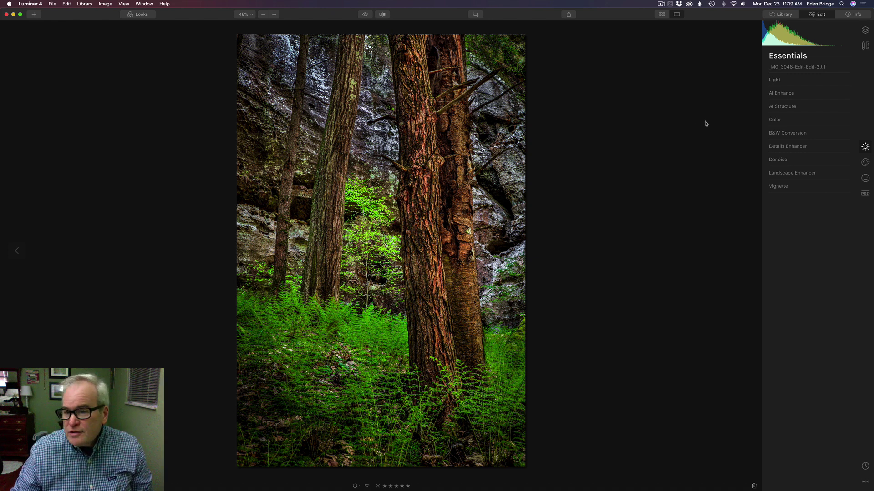
# Set the AI Enhance tool's AI Accent amount to 28 on the forest photo.
pyautogui.click(792, 94)
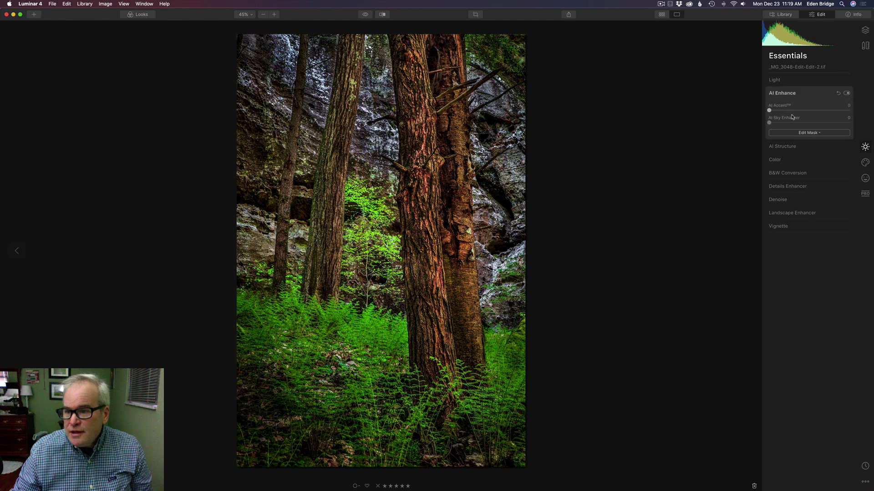
pyautogui.moveTo(770, 111); pyautogui.dragTo(793, 113)
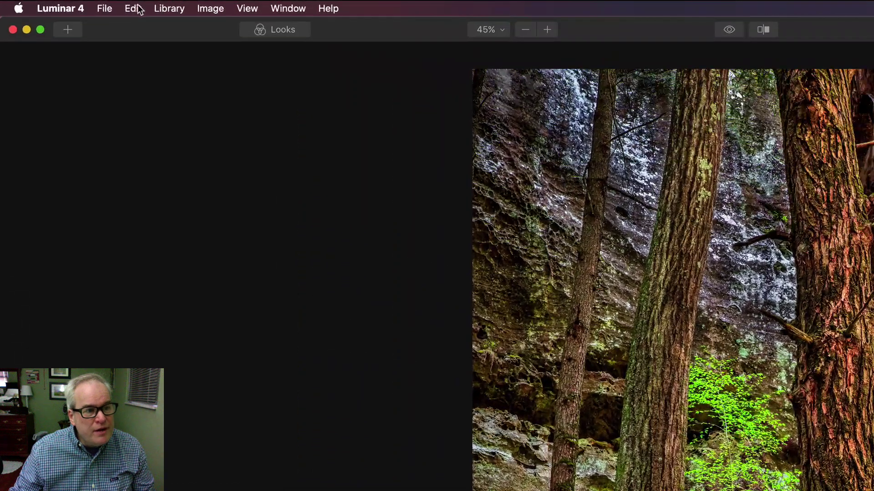
# Open the enhanced photo in the Viveza 2 plugin.
pyautogui.click(137, 9)
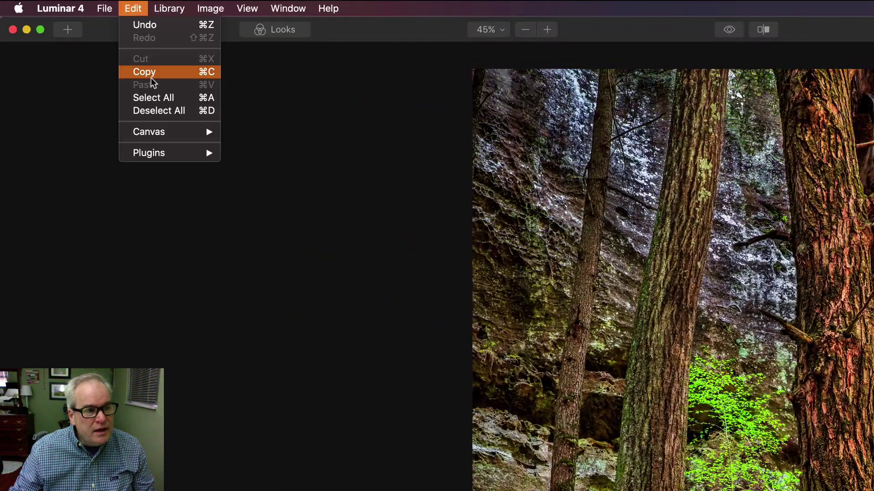
pyautogui.moveTo(168, 152)
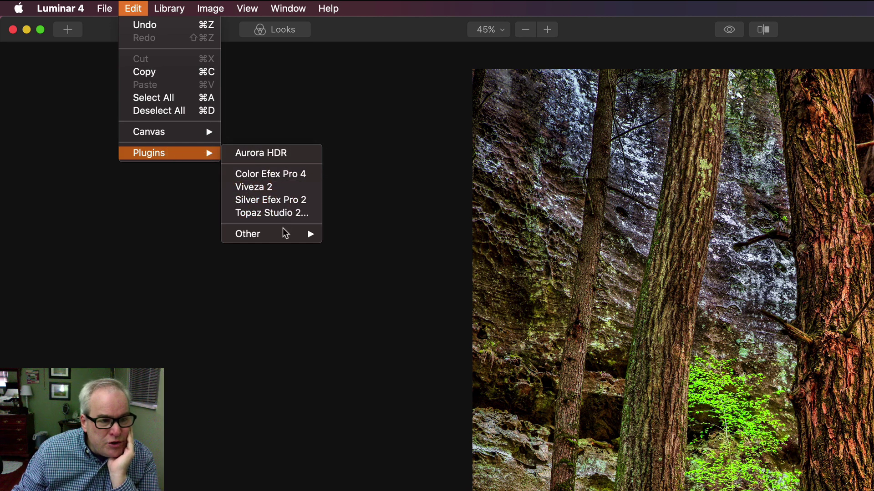
pyautogui.moveTo(283, 231)
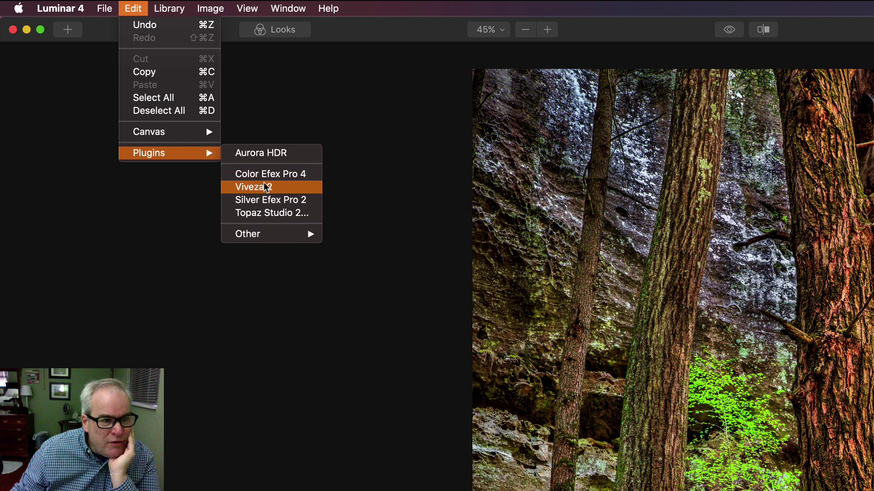
pyautogui.click(265, 187)
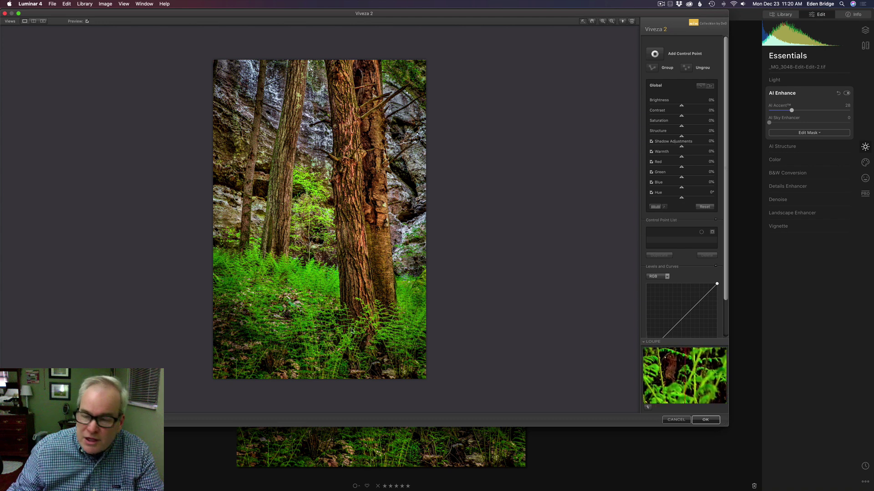
# Add a control point with 22% brightness on the lower-left ferns and duplicate it onto the lower-right ferns beside the trunk.
pyautogui.click(655, 55)
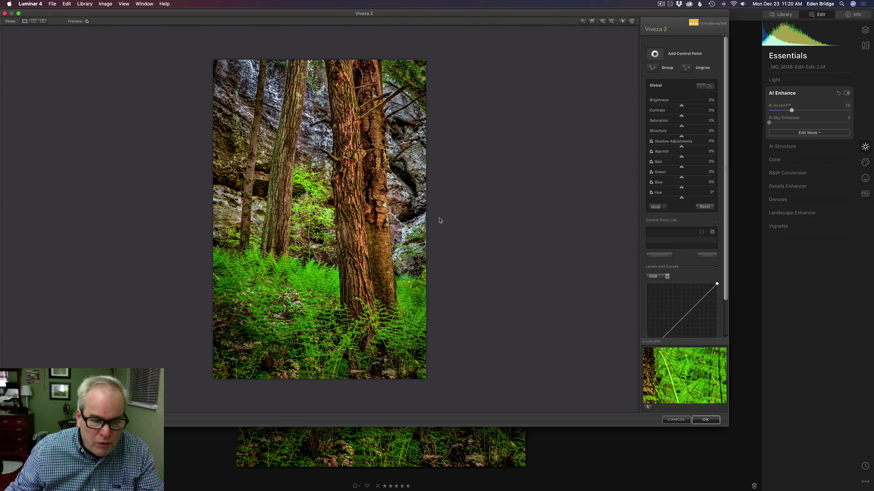
pyautogui.click(246, 336)
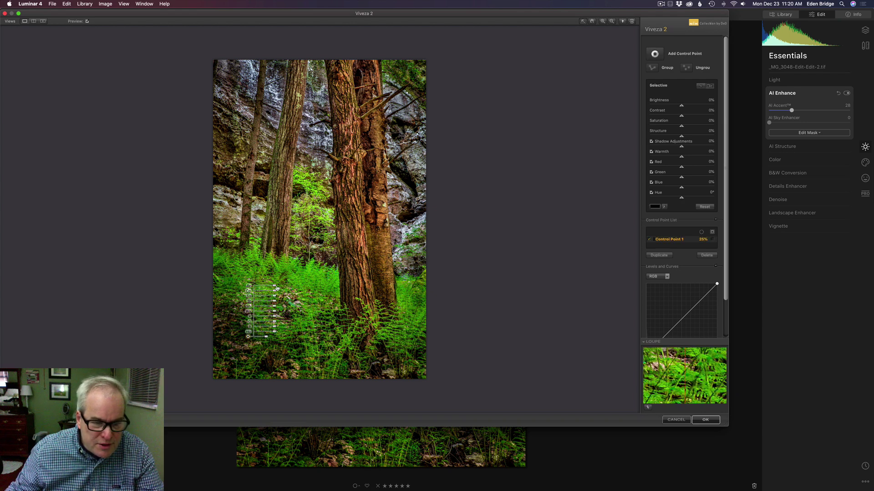
pyautogui.moveTo(274, 287); pyautogui.dragTo(279, 288)
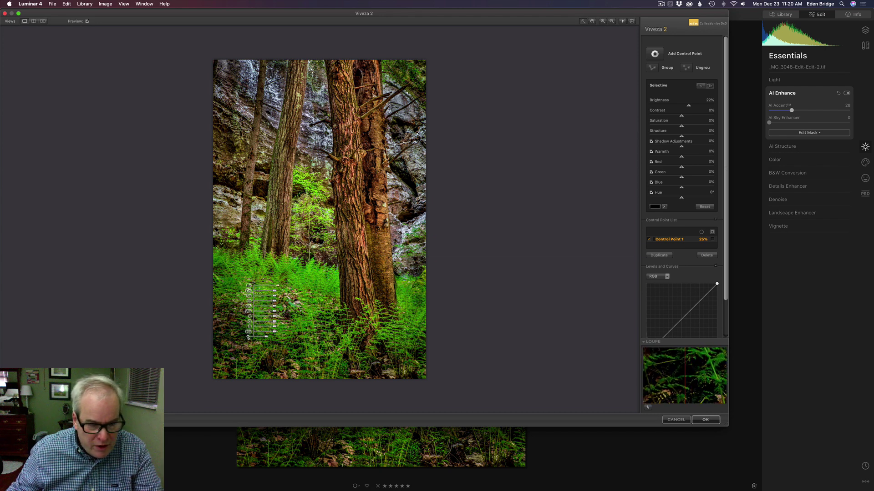
pyautogui.moveTo(249, 339); pyautogui.dragTo(400, 344)
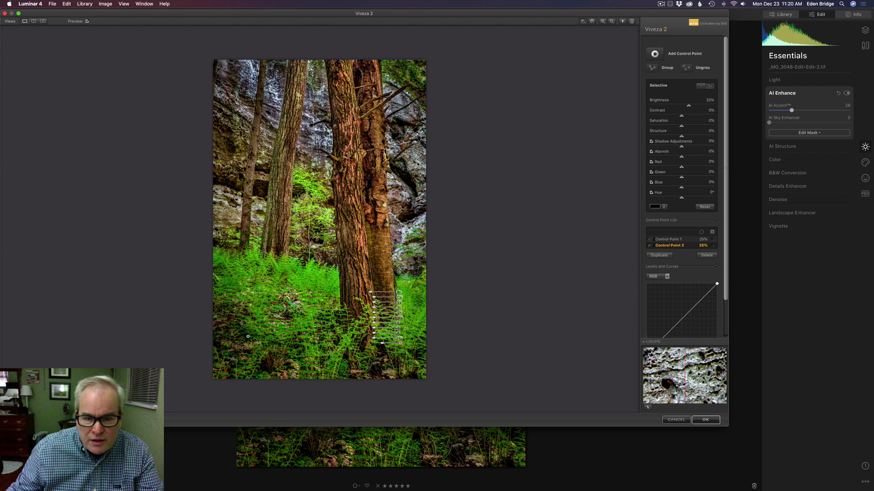
# Darken the rock wall with a -21% brightness control point right of the trunks, duplicate it onto two upper rock areas, and apply the edits.
pyautogui.click(654, 53)
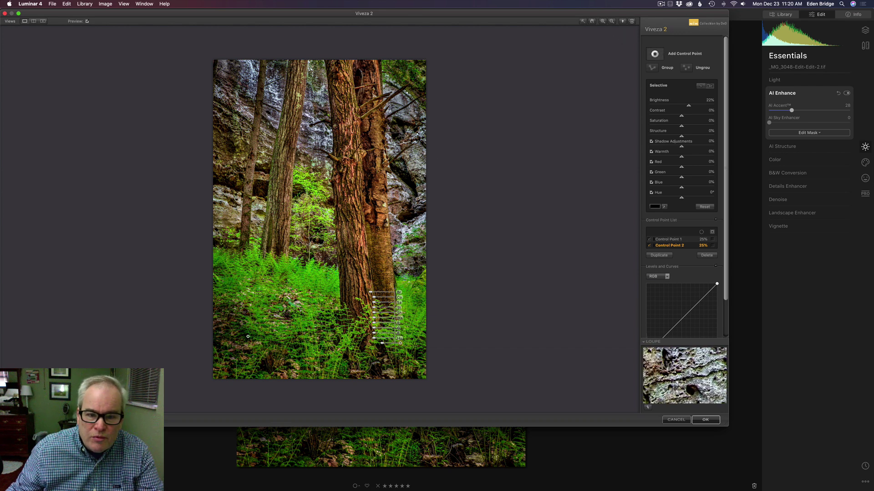
pyautogui.click(413, 160)
pyautogui.moveTo(395, 160); pyautogui.dragTo(391, 167)
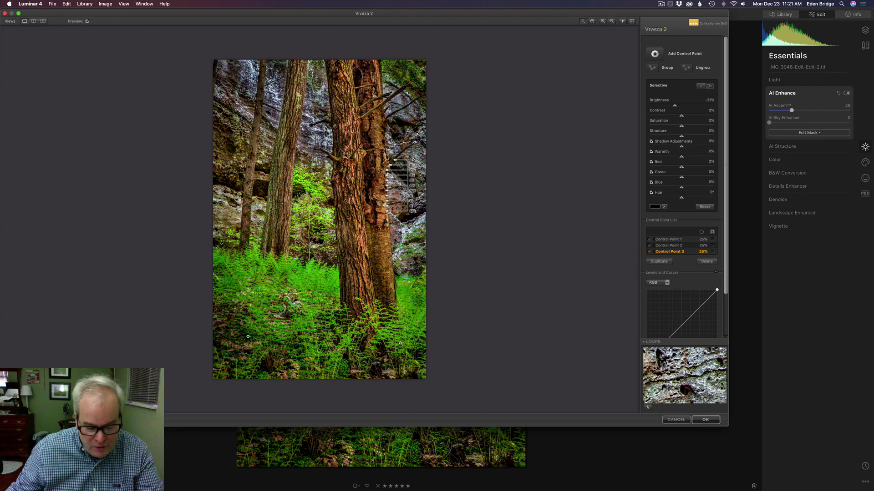
pyautogui.keyDown('alt'); pyautogui.moveTo(413, 160); pyautogui.dragTo(245, 80); pyautogui.keyUp('alt')
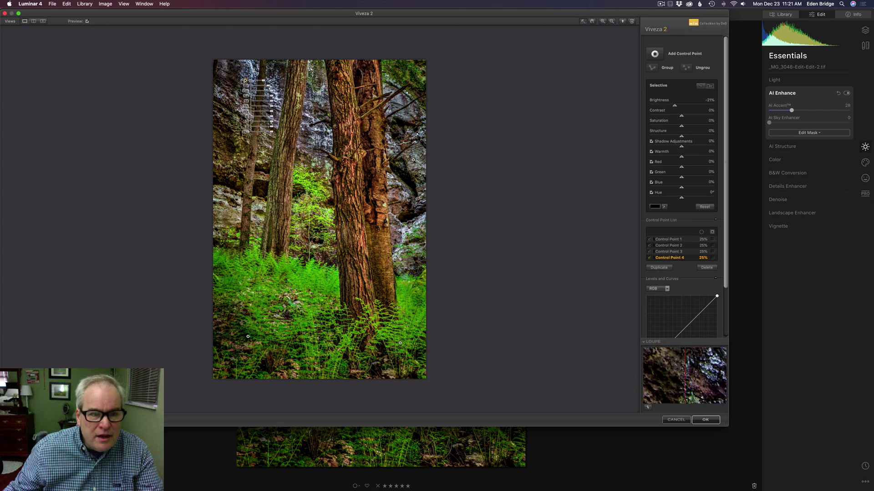
pyautogui.moveTo(245, 80); pyautogui.dragTo(315, 72)
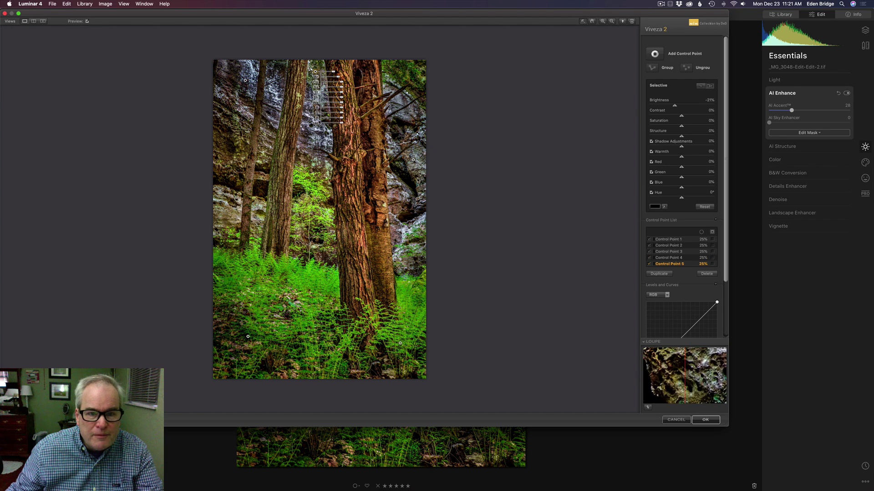
pyautogui.click(465, 150)
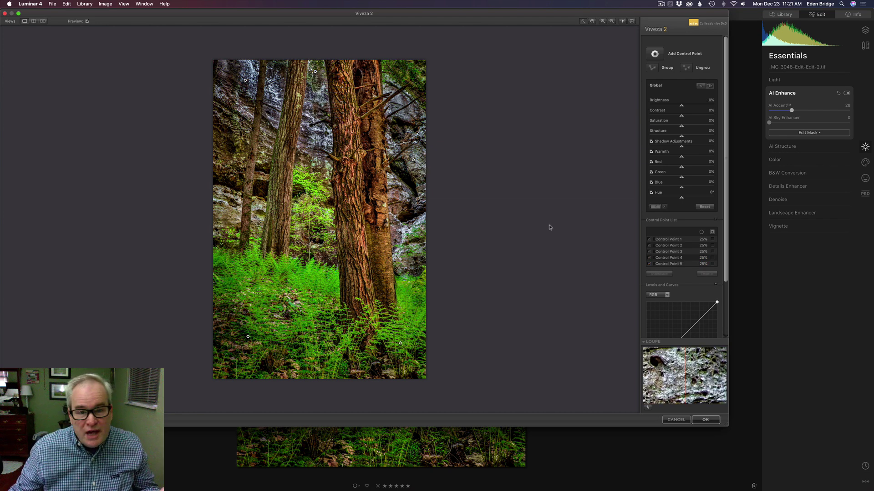
pyautogui.click(706, 419)
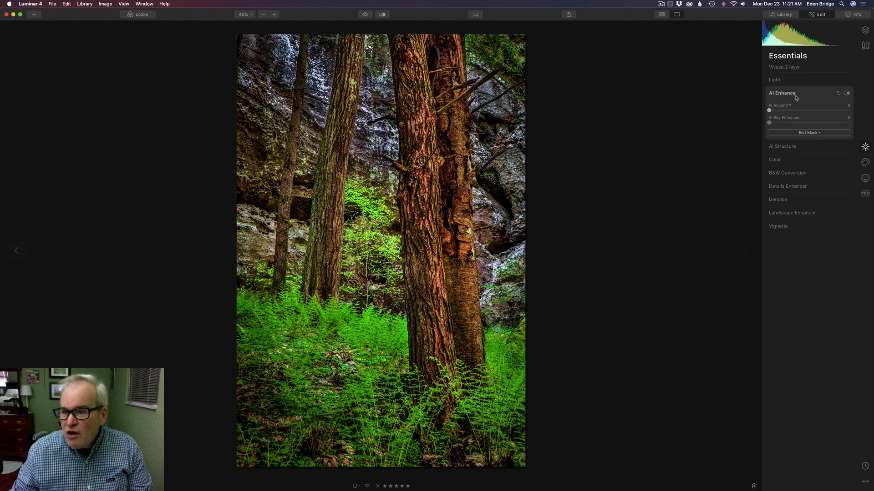
# Compare the photo with the Viveza 2 layer hidden and shown.
pyautogui.click(866, 33)
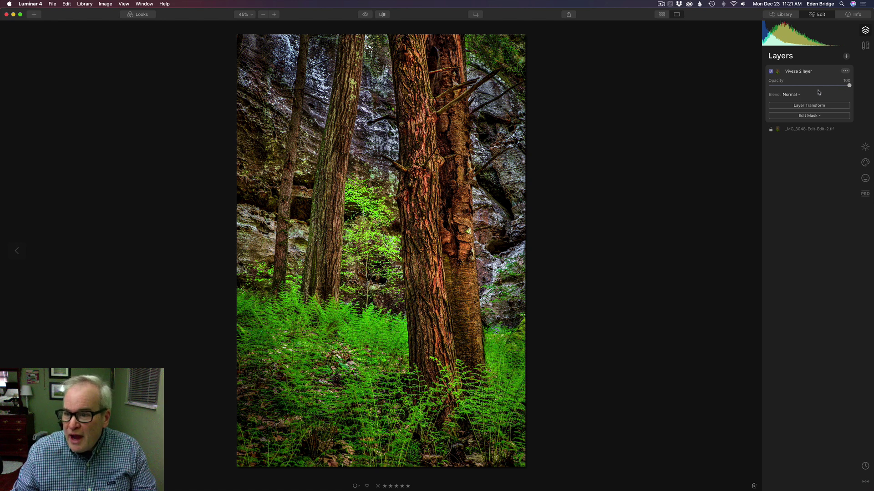
pyautogui.click(770, 72)
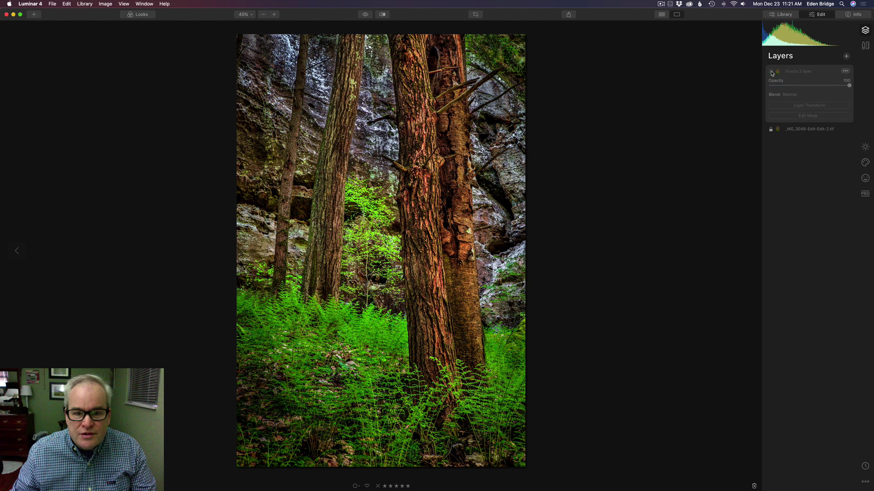
pyautogui.click(771, 71)
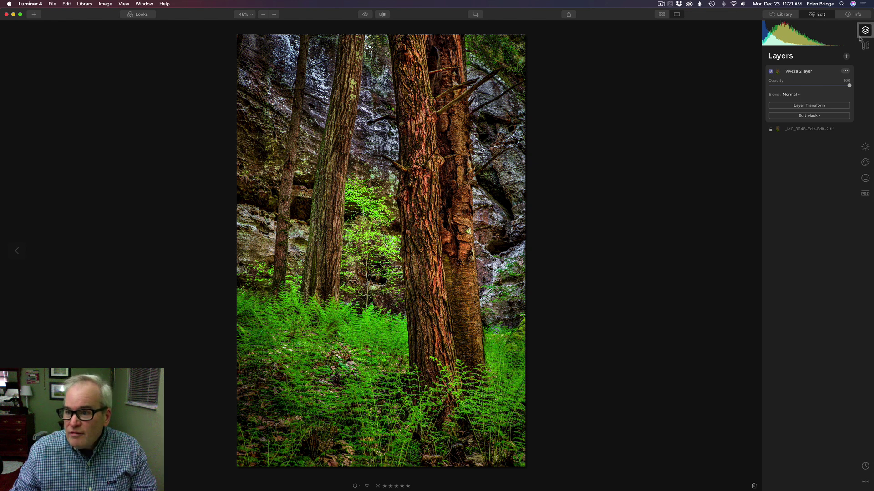
pyautogui.click(845, 56)
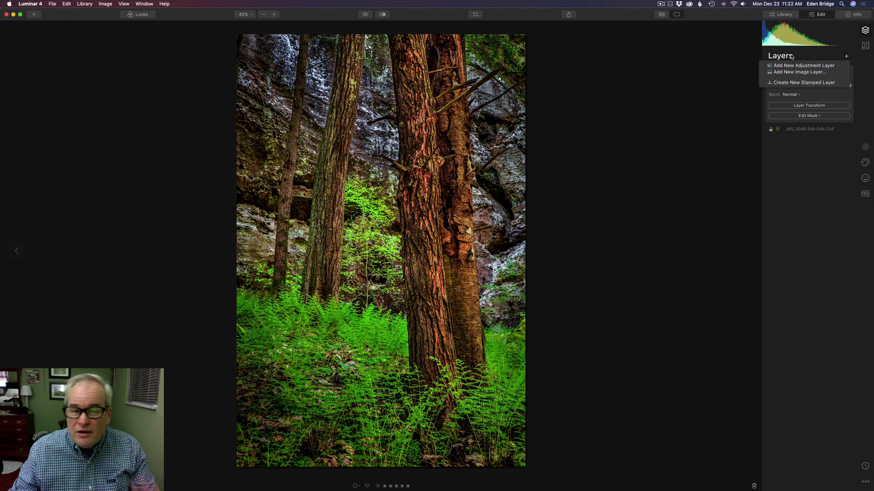
pyautogui.click(806, 184)
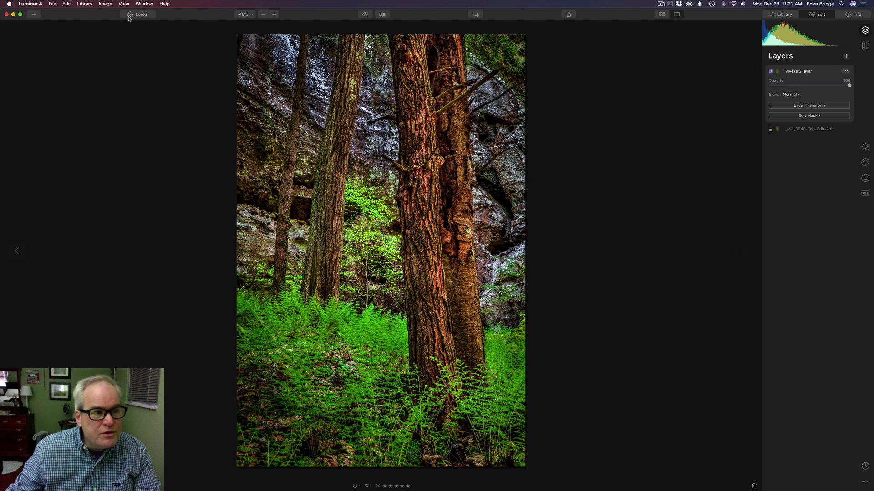
# Send the Viveza 2 layer to the Topaz Studio 2 plugin, continuing past the duplicate layer reminder.
pyautogui.click(67, 4)
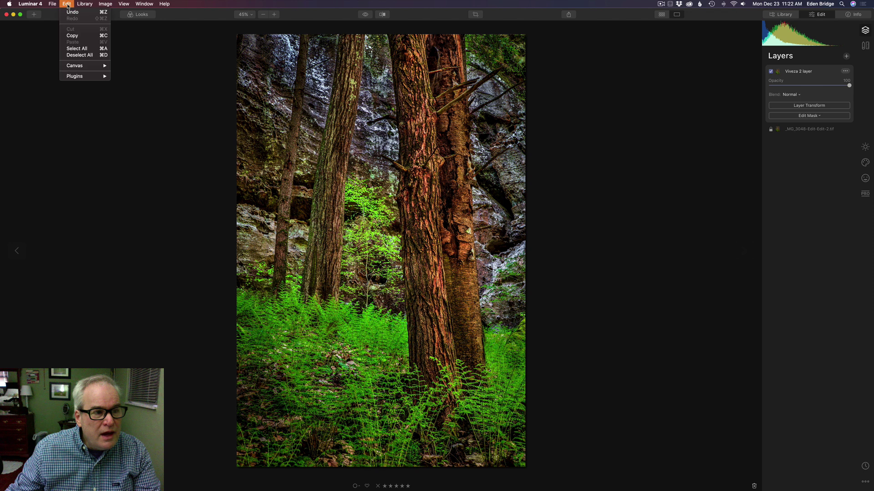
pyautogui.moveTo(90, 76)
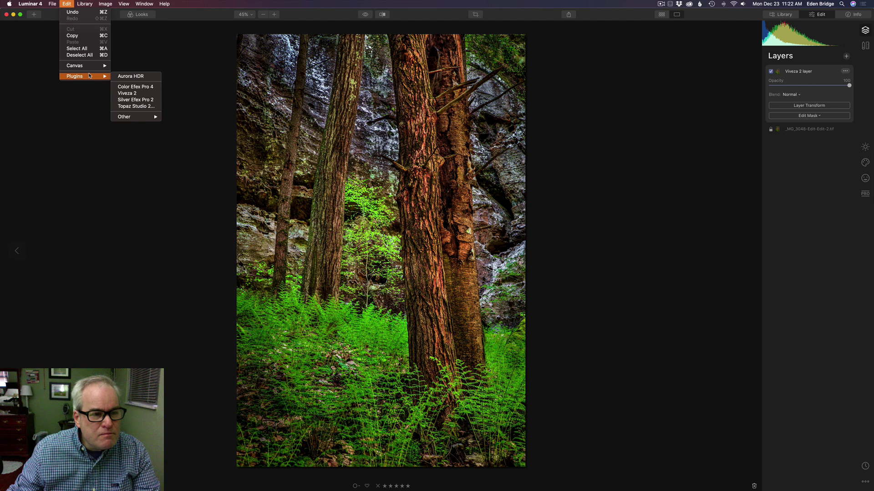
pyautogui.click(144, 107)
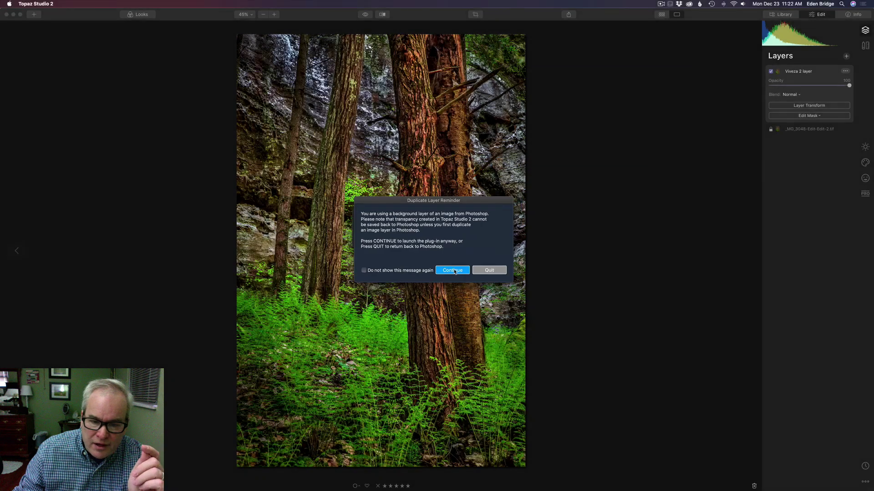
pyautogui.click(452, 270)
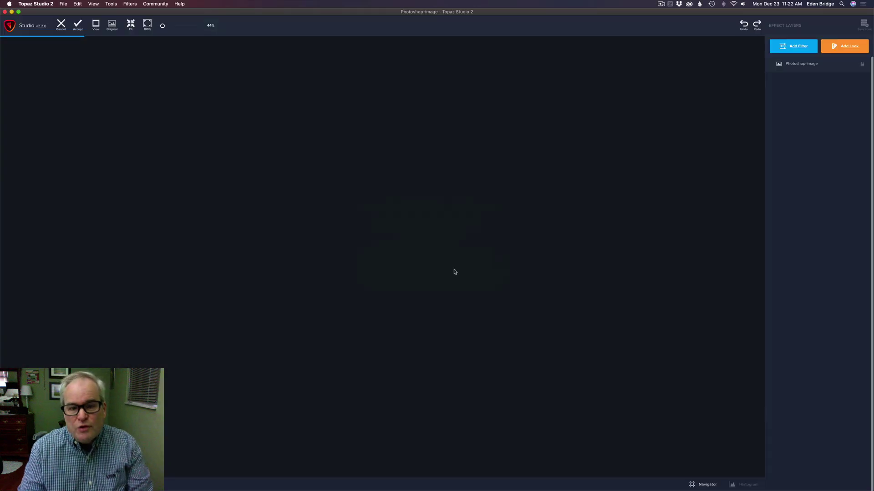
# Add an AI Clear filter with its default settings, compare it with the original, and accept the result back into Luminar 4.
pyautogui.click(802, 48)
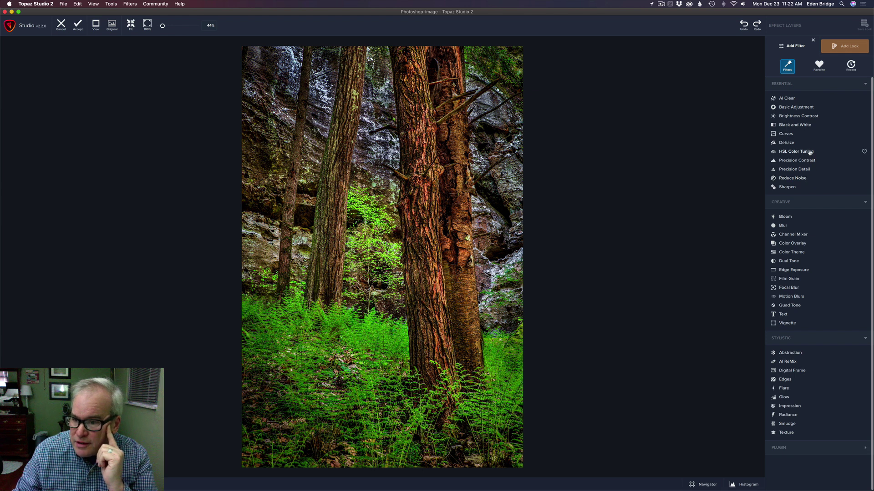
pyautogui.click(789, 100)
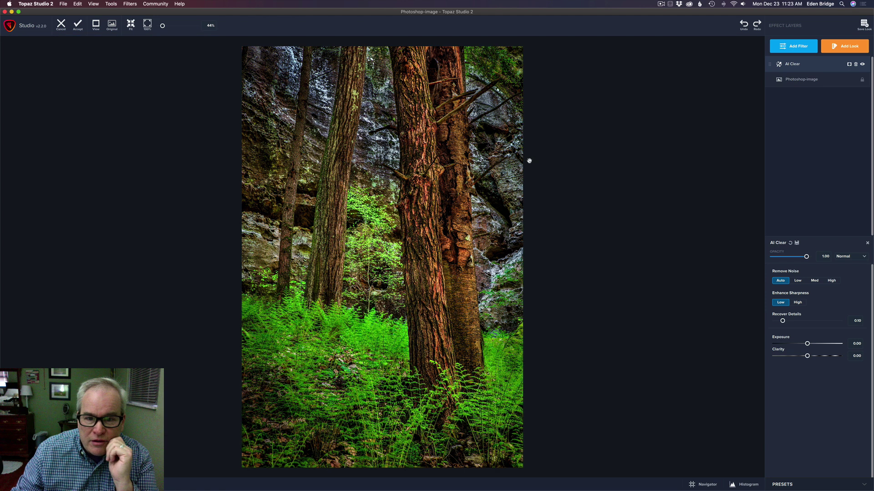
pyautogui.click(628, 165)
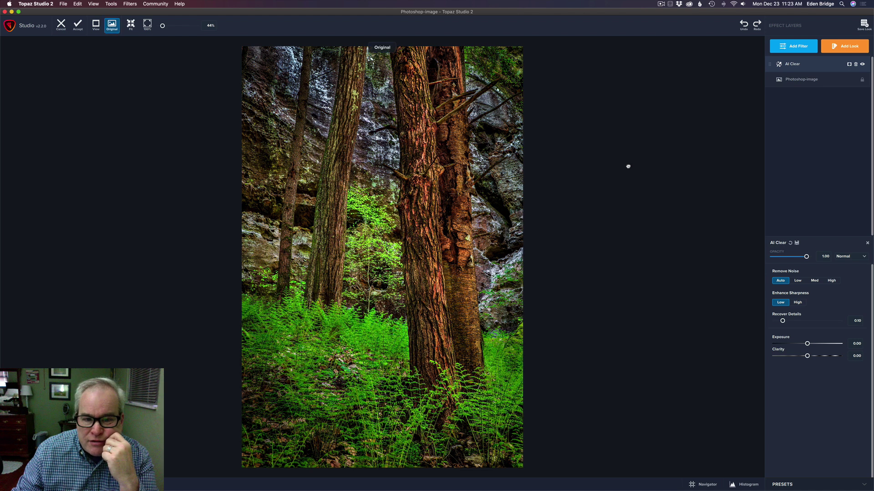
pyautogui.moveTo(627, 165); pyautogui.dragTo(628, 166)
pyautogui.click(628, 166)
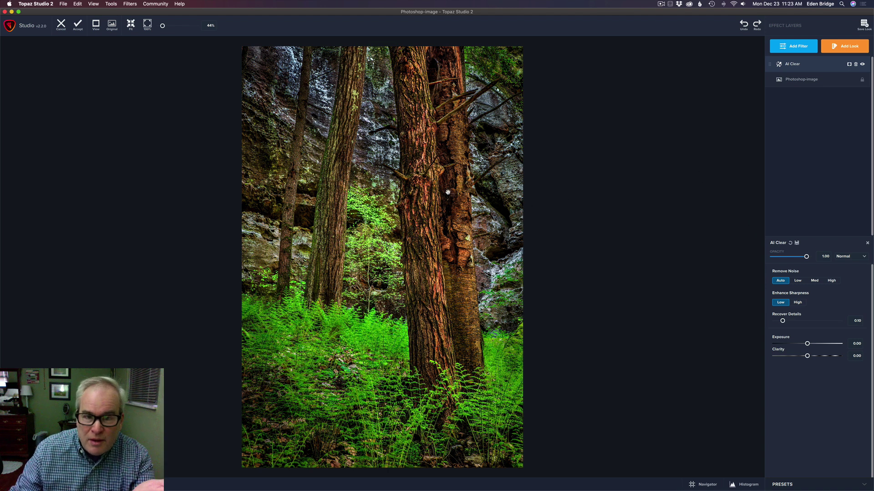
pyautogui.click(79, 28)
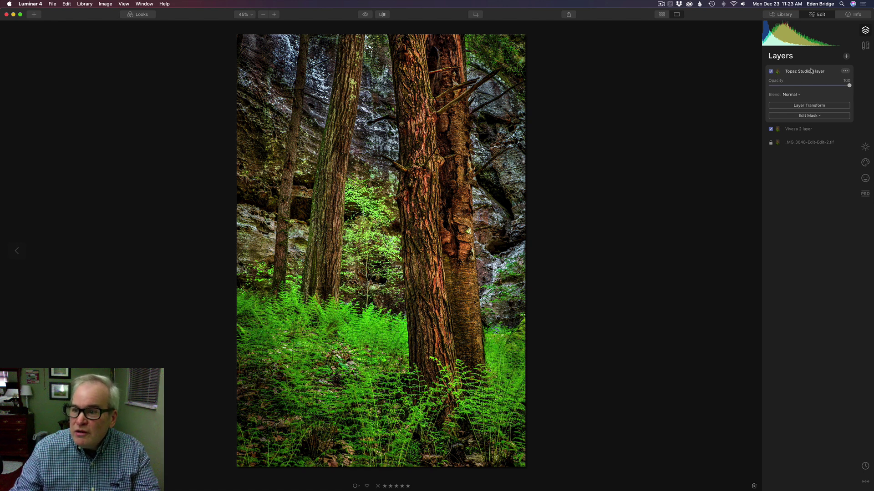
pyautogui.click(846, 57)
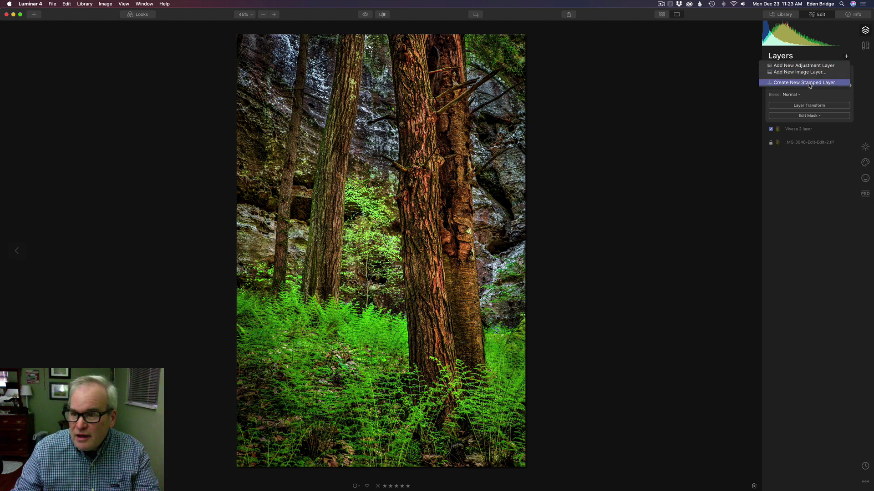
pyautogui.click(693, 95)
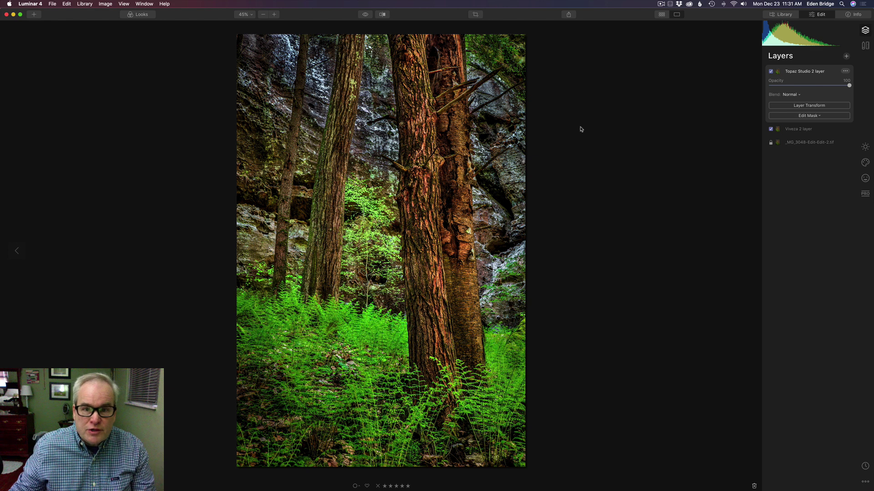
# Send the Topaz Studio 2 layer to the Color Efex Pro 4 plugin.
pyautogui.click(53, 5)
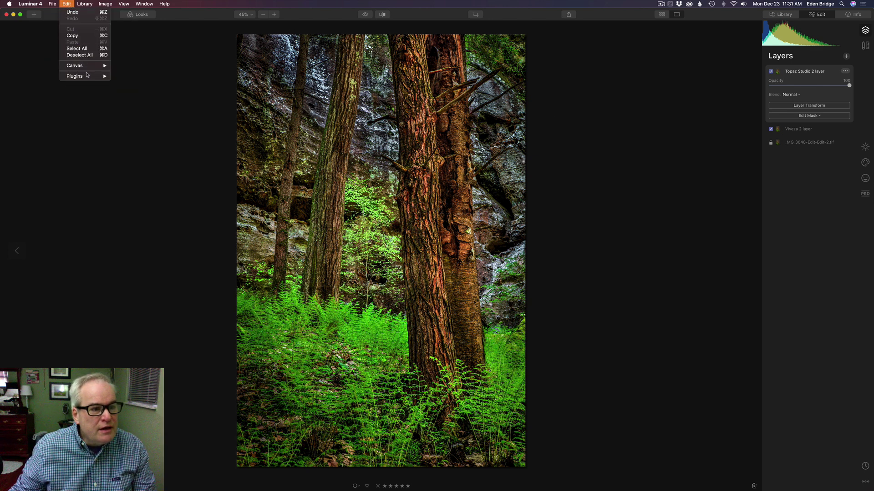
pyautogui.moveTo(86, 76)
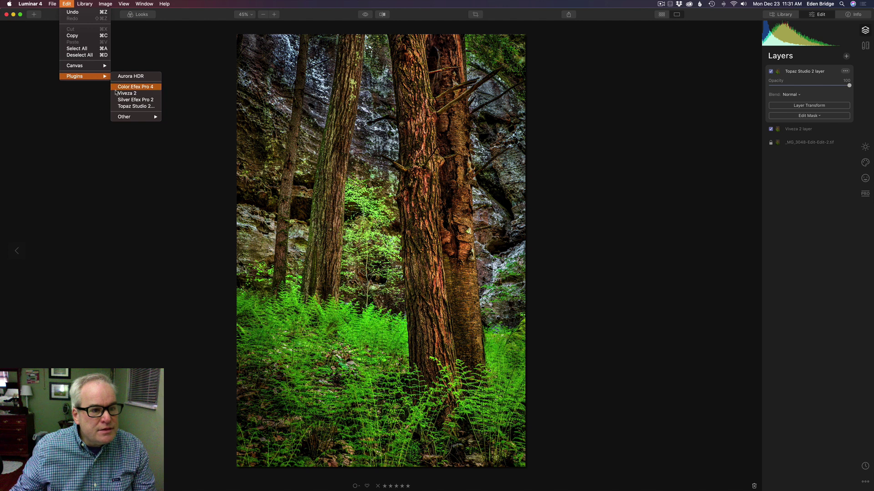
pyautogui.moveTo(127, 118)
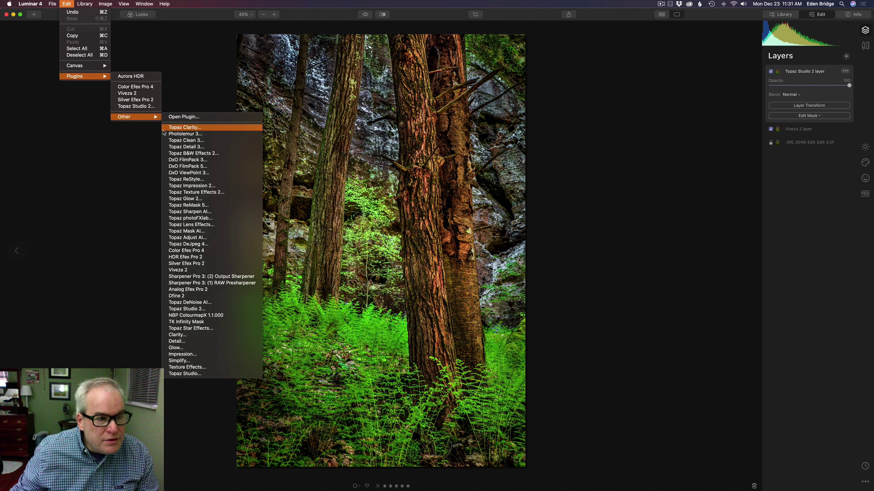
pyautogui.click(139, 87)
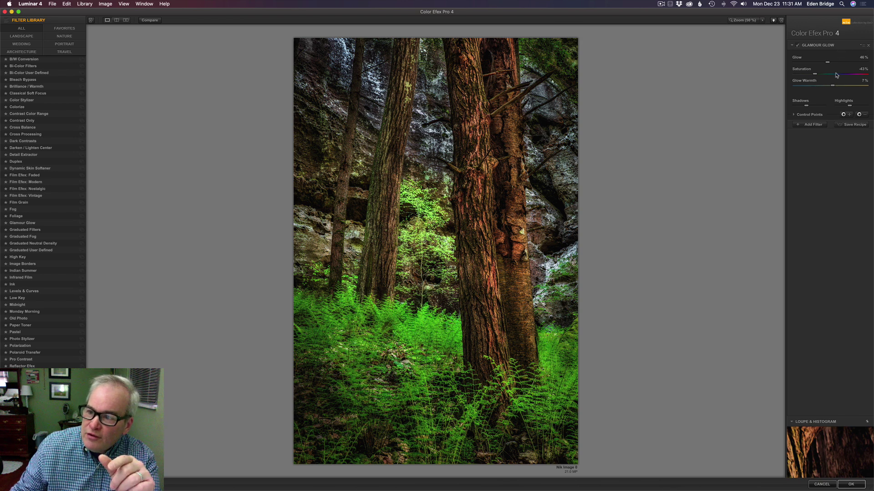
# Replace the preloaded filter with a fresh Glamour Glow, set Glow to 49% and Glow Warmth to -10%, and apply it back to Luminar 4.
pyautogui.click(868, 45)
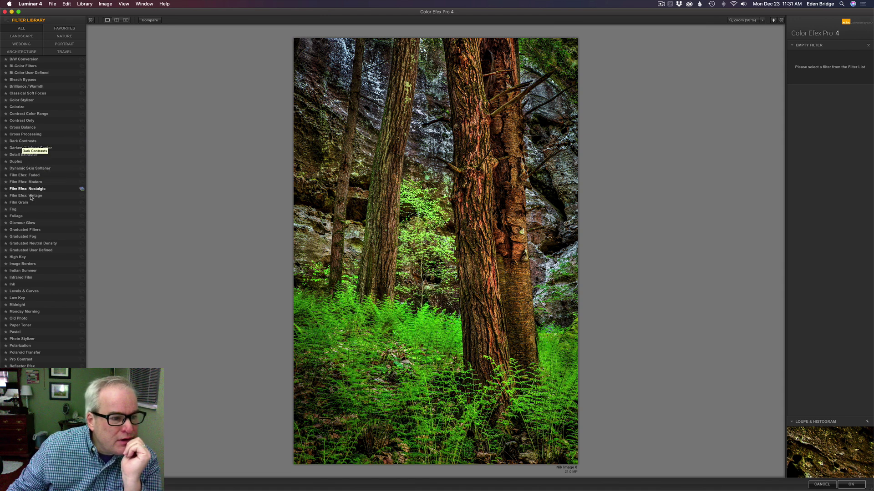
pyautogui.click(35, 223)
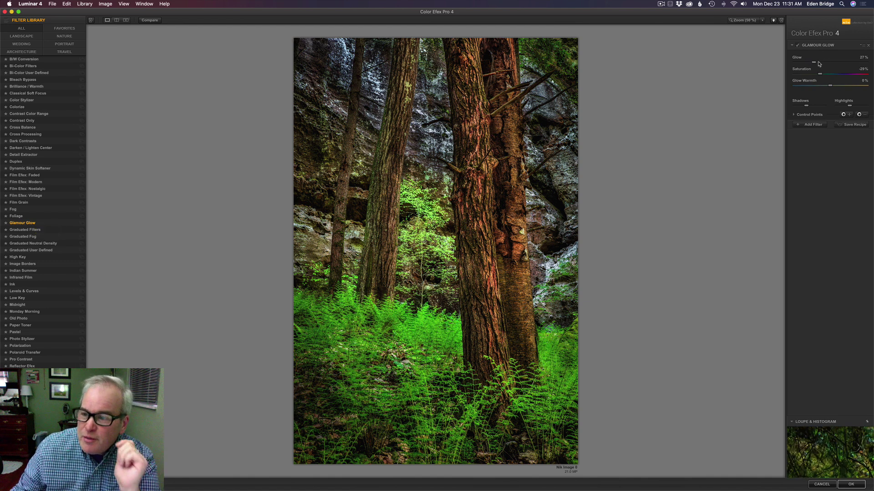
pyautogui.moveTo(814, 64)
pyautogui.mouseDown()
pyautogui.moveTo(837, 65)
pyautogui.moveTo(829, 64)
pyautogui.mouseUp()
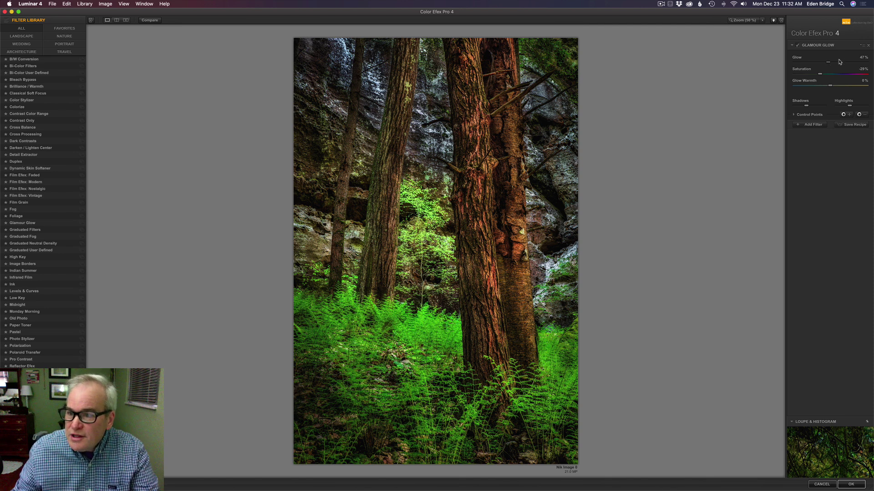
pyautogui.moveTo(829, 64); pyautogui.dragTo(825, 91)
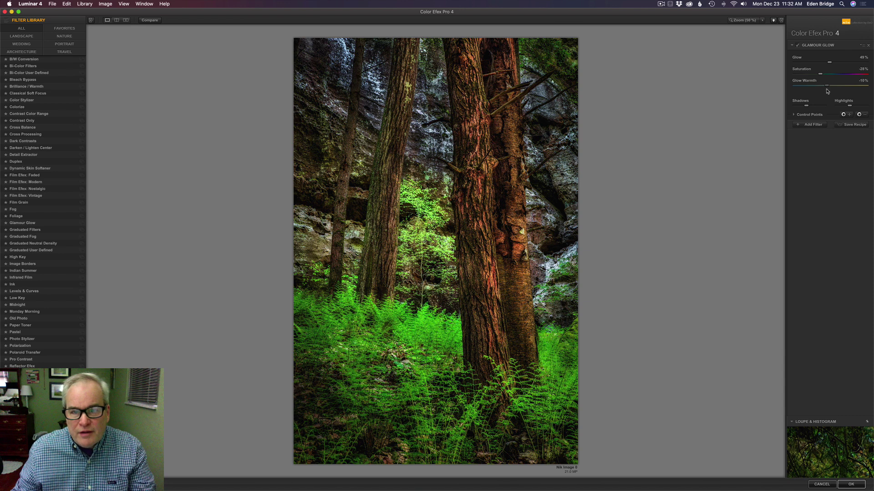
pyautogui.click(851, 484)
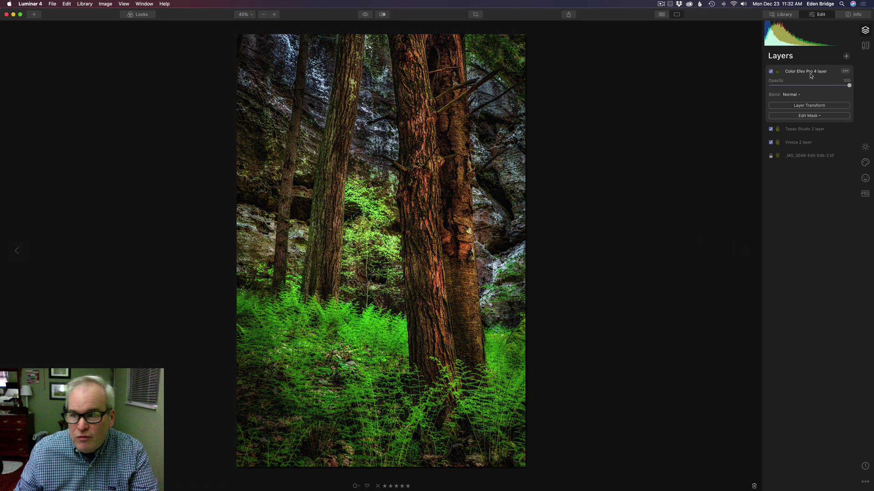
# Erase the Color Efex Pro 4 layer from the bright foliage between the trunks with a mask brush, comparing the layer hidden and shown.
pyautogui.click(771, 71)
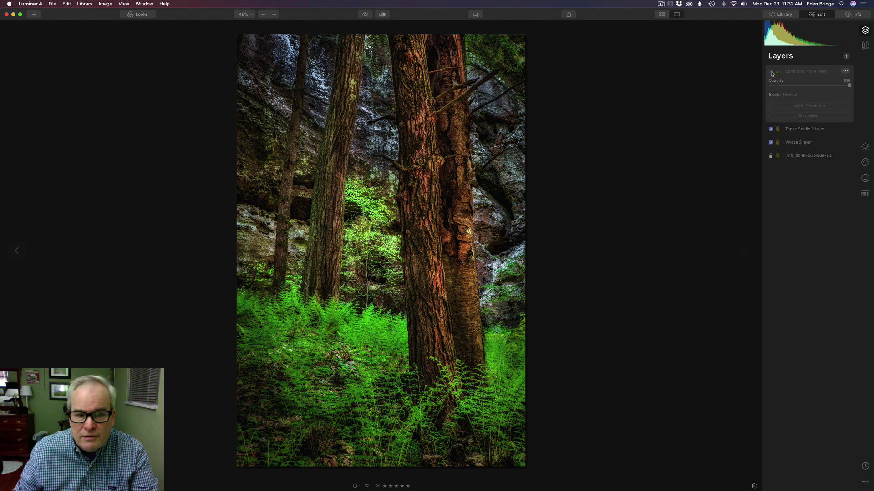
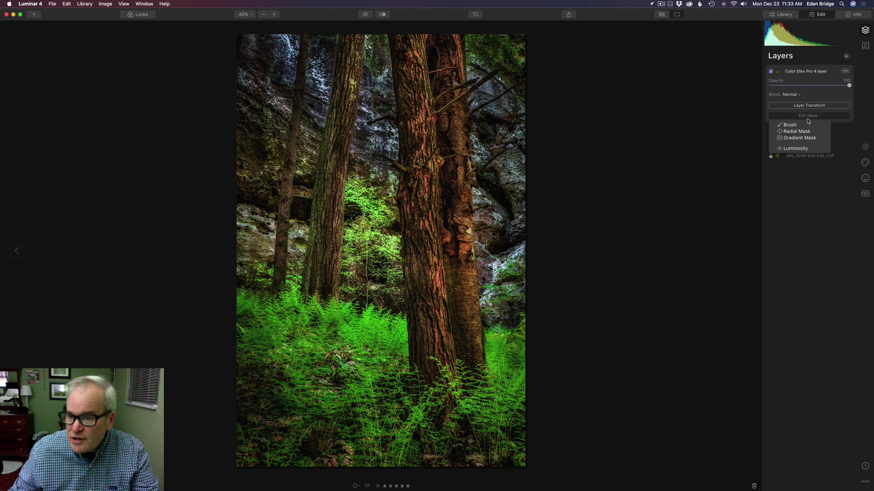
pyautogui.click(798, 126)
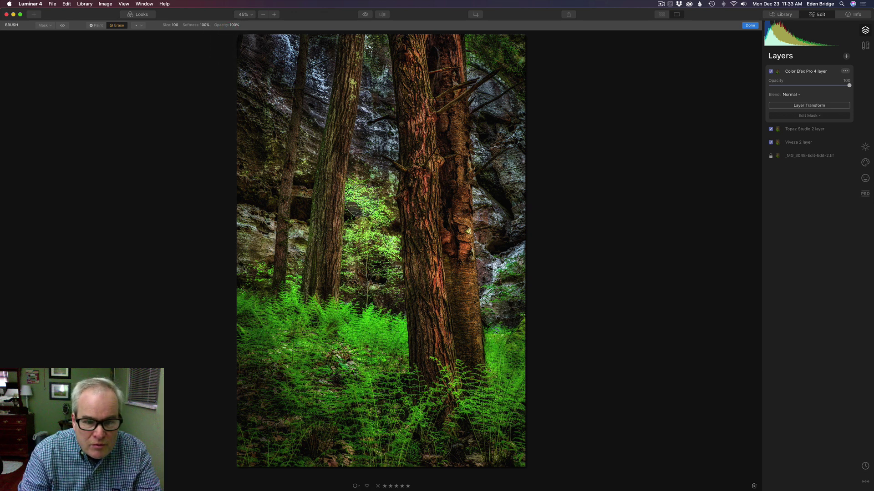
pyautogui.moveTo(362, 207)
pyautogui.mouseDown()
pyautogui.moveTo(373, 209)
pyautogui.moveTo(378, 241)
pyautogui.moveTo(359, 278)
pyautogui.moveTo(381, 290)
pyautogui.moveTo(381, 244)
pyautogui.moveTo(367, 217)
pyautogui.moveTo(387, 282)
pyautogui.moveTo(360, 247)
pyautogui.moveTo(416, 283)
pyautogui.moveTo(408, 279)
pyautogui.mouseUp()
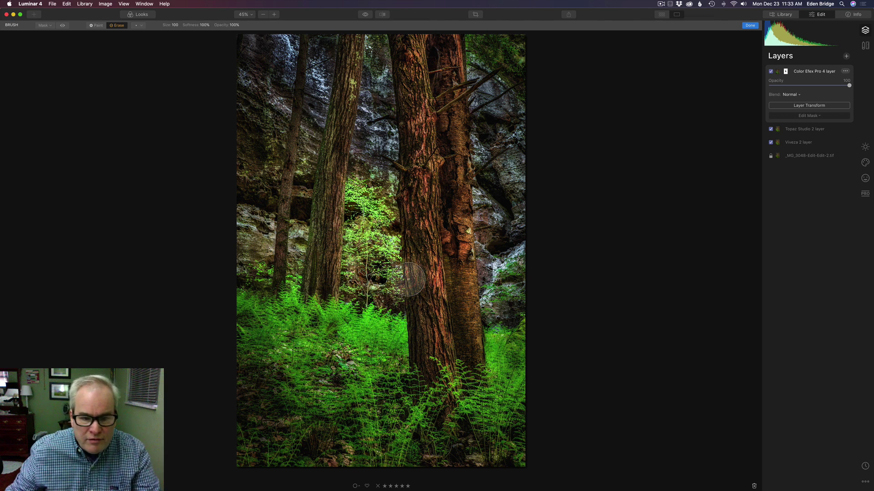
pyautogui.click(771, 72)
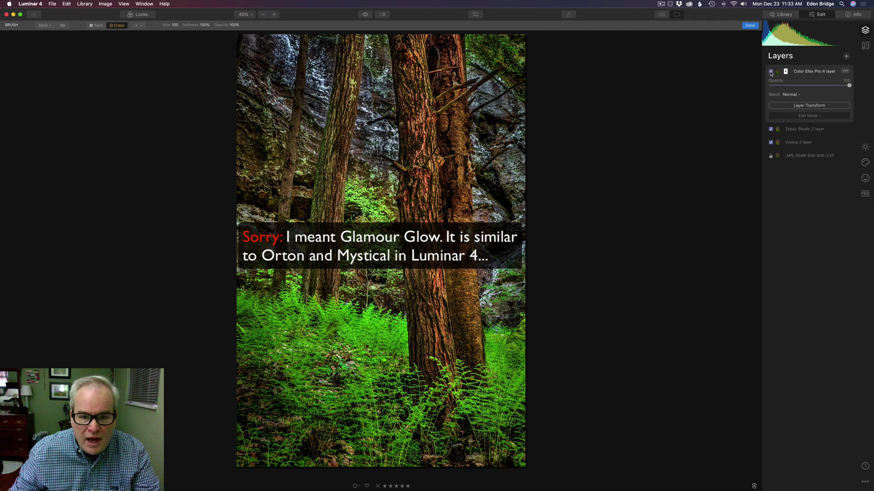
pyautogui.click(771, 72)
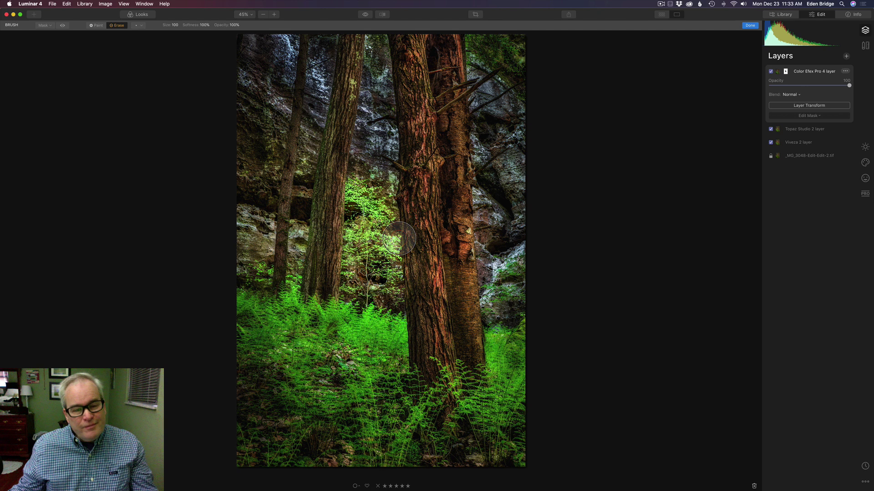
# Reduce the Color Efex Pro 4 layer mask's density to 76 and finish the mask editing.
pyautogui.click(811, 116)
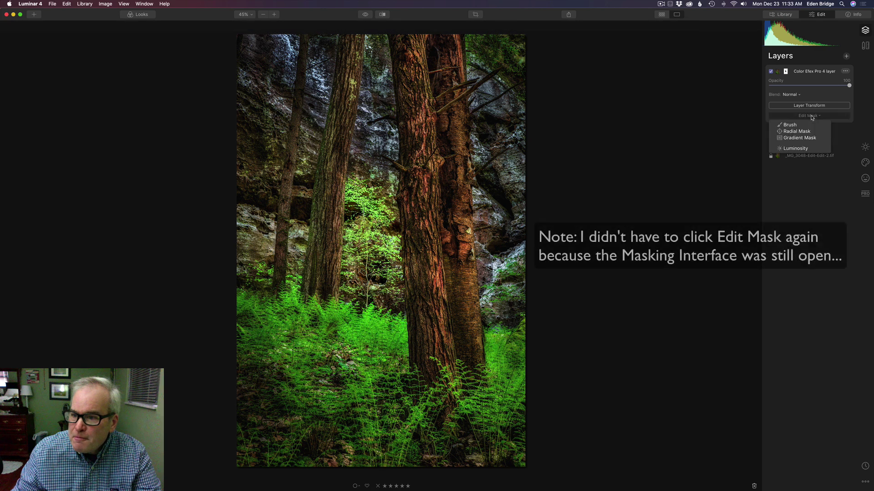
pyautogui.click(781, 123)
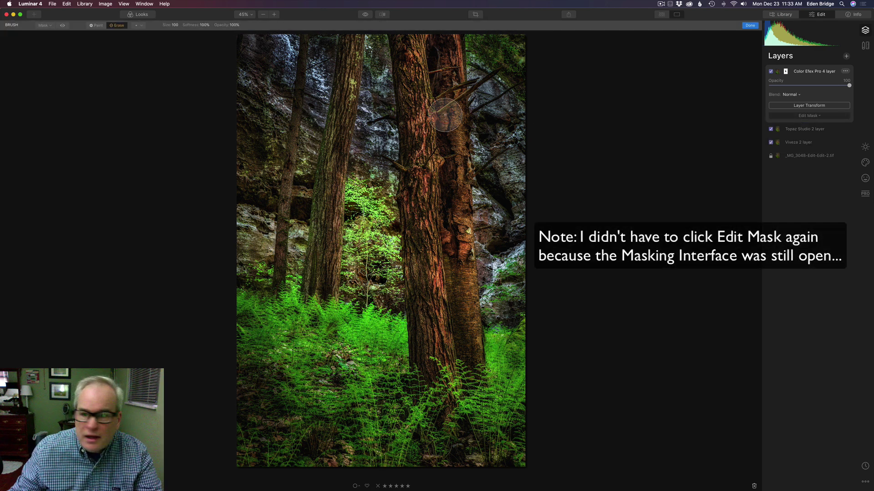
pyautogui.click(46, 25)
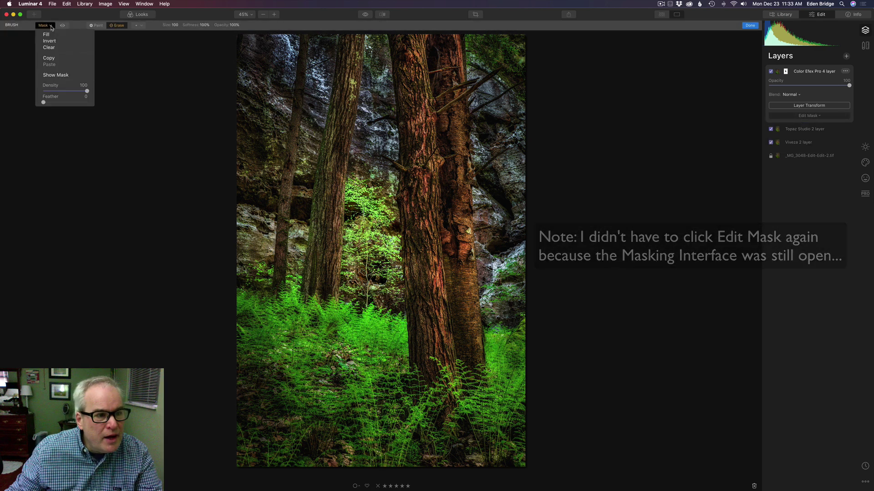
pyautogui.moveTo(86, 92); pyautogui.dragTo(78, 92)
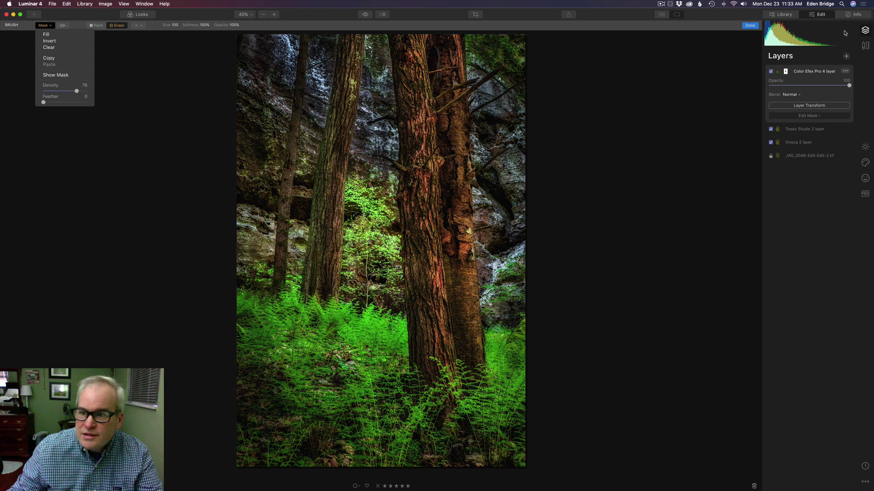
pyautogui.click(753, 31)
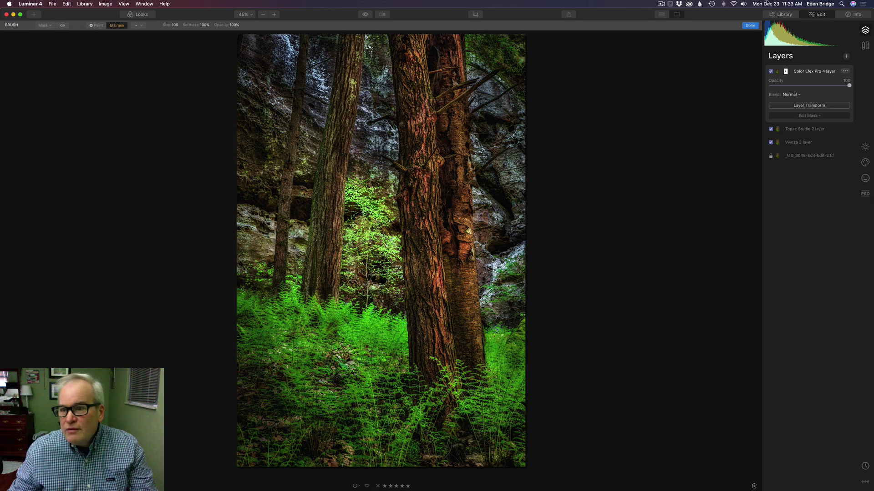
pyautogui.click(750, 26)
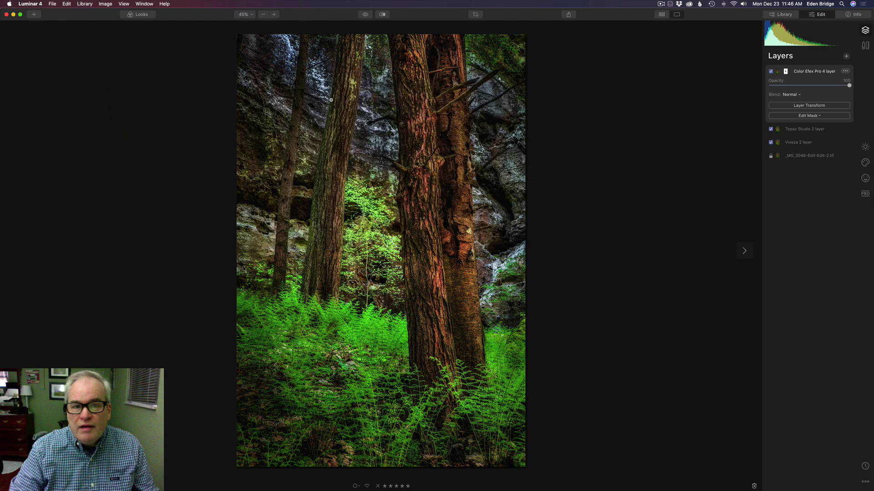
# Send the Color Efex Pro 4 layer to the DxO FilmPack 5 plugin and postpone its update.
pyautogui.click(67, 4)
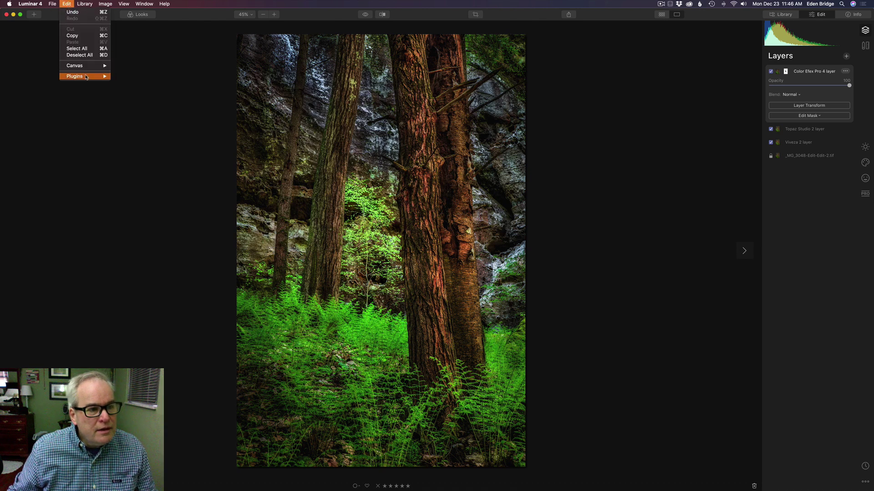
pyautogui.moveTo(86, 77)
pyautogui.moveTo(123, 117)
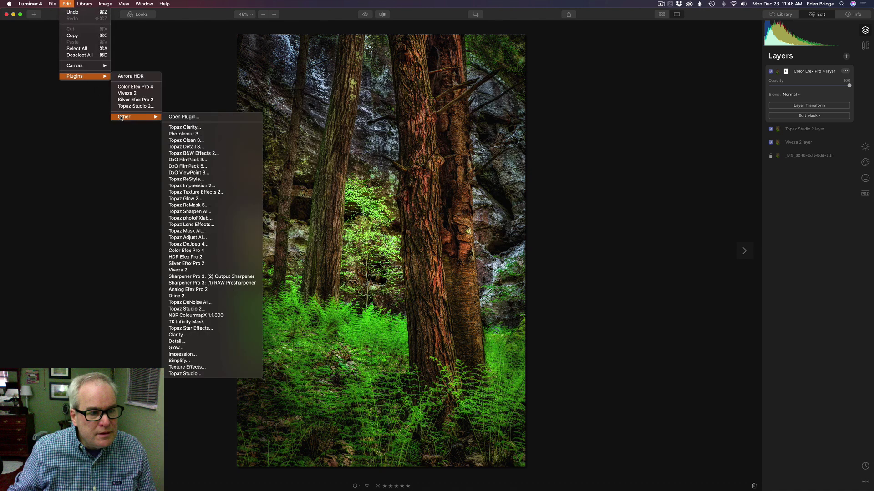
pyautogui.click(192, 167)
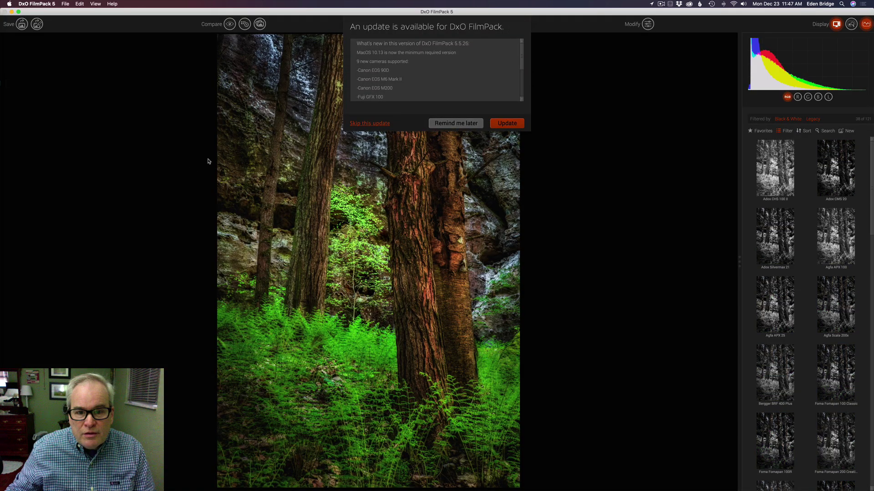
pyautogui.click(453, 125)
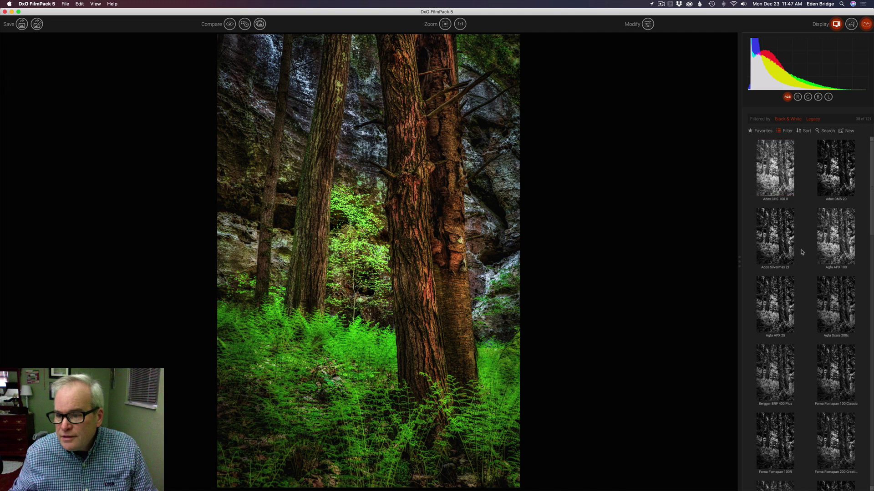
# Apply the Ilford FP4 Plus 125 black and white film preset and save the result back to Luminar 4.
pyautogui.scroll(-5, 782, 270)
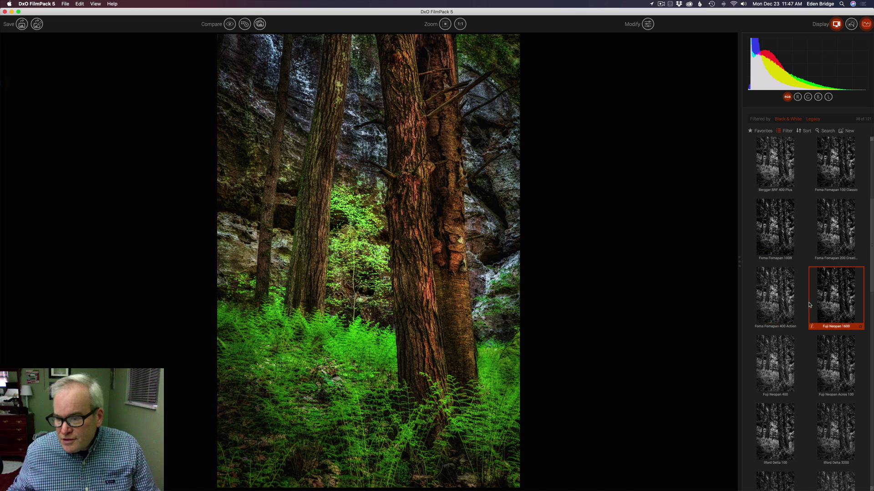
pyautogui.scroll(-4, 815, 318)
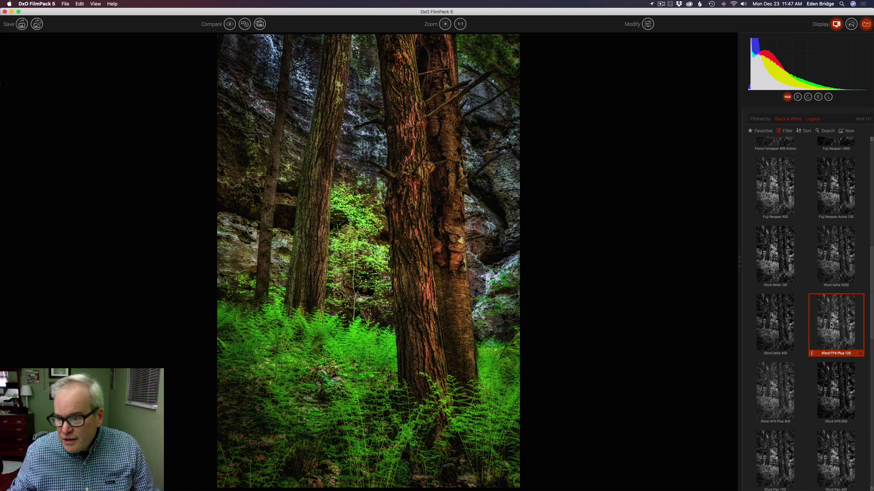
pyautogui.click(833, 321)
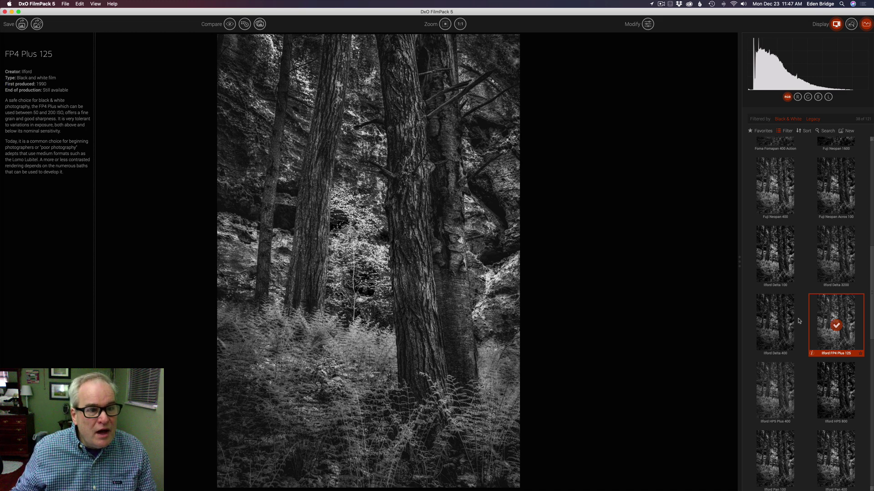
pyautogui.click(21, 24)
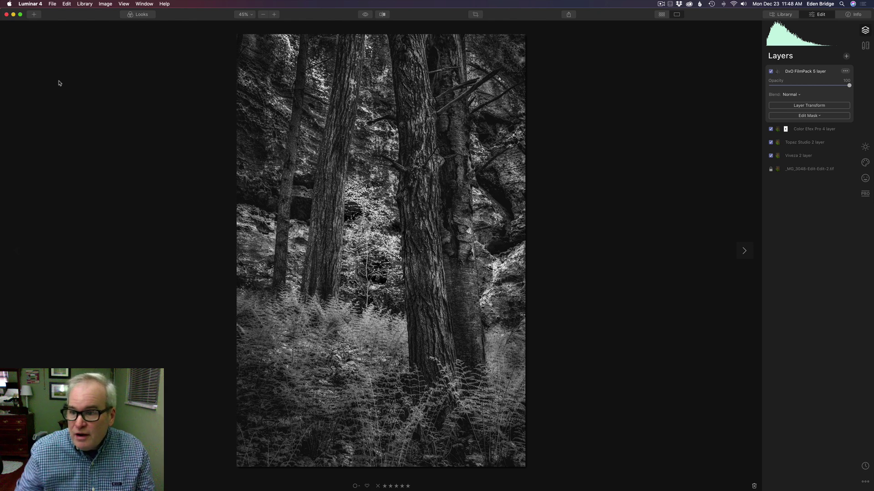
# Compare the photo with the DxO FilmPack 5 layer hidden and shown, and with the original in the before/after split view.
pyautogui.click(771, 72)
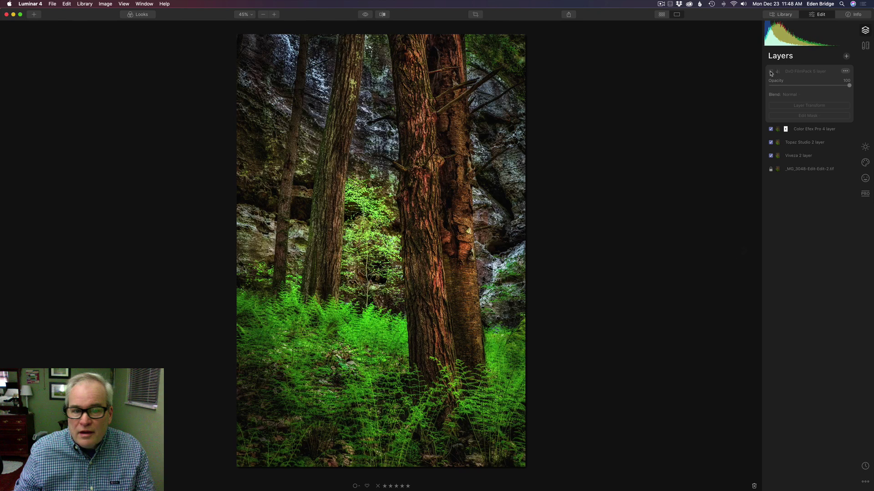
pyautogui.click(771, 72)
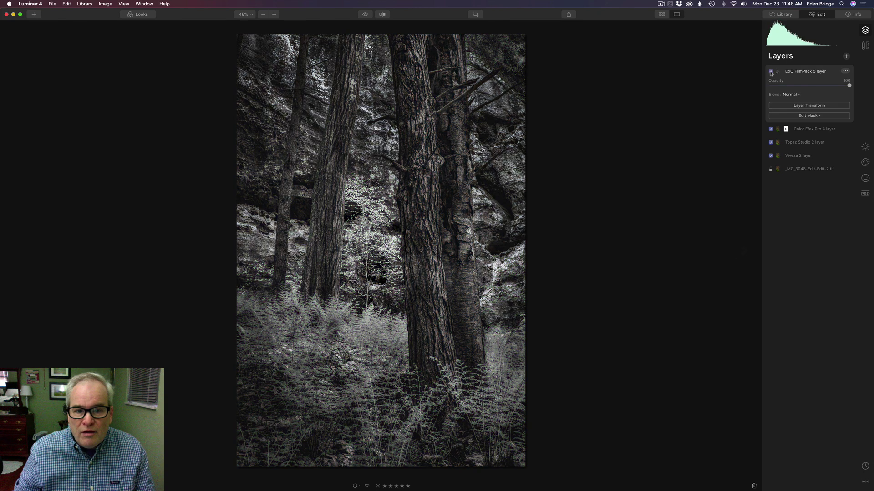
pyautogui.click(382, 15)
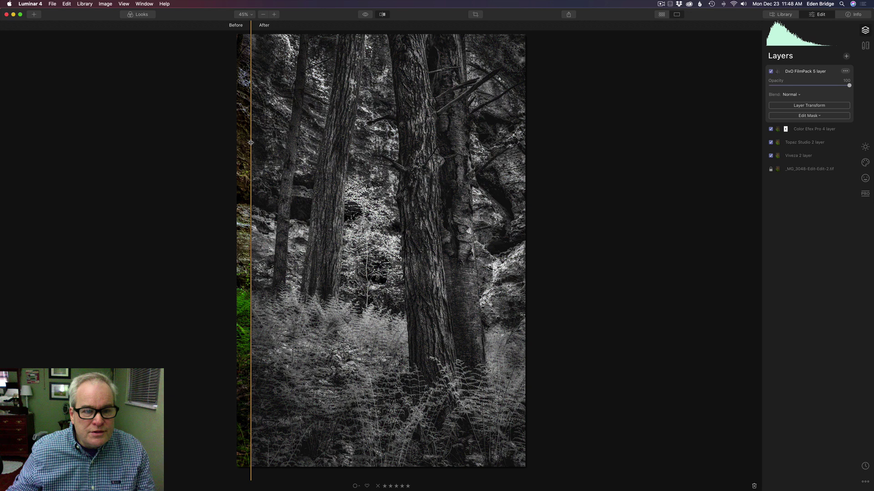
pyautogui.moveTo(251, 142); pyautogui.dragTo(373, 82)
pyautogui.click(383, 14)
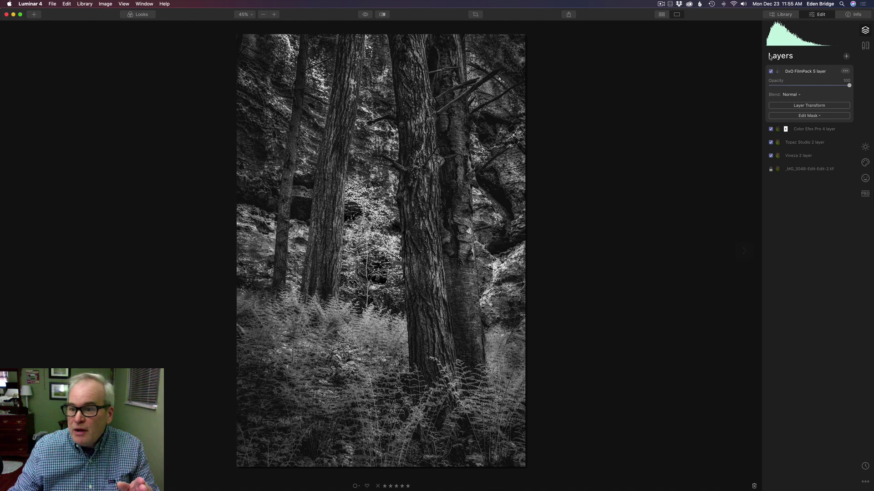
# Set the DxO FilmPack 5 layer's blend mode to Luminosity and compare the photo with that layer hidden and shown.
pyautogui.click(794, 95)
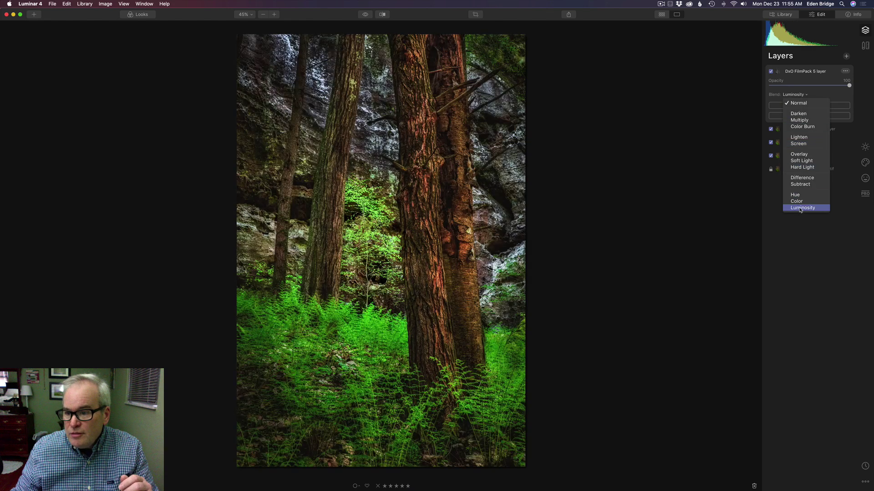
pyautogui.click(800, 209)
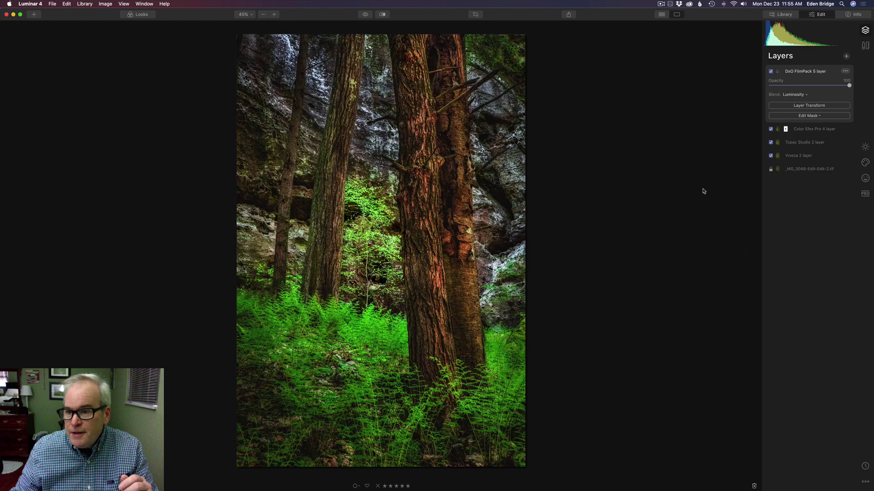
pyautogui.click(771, 72)
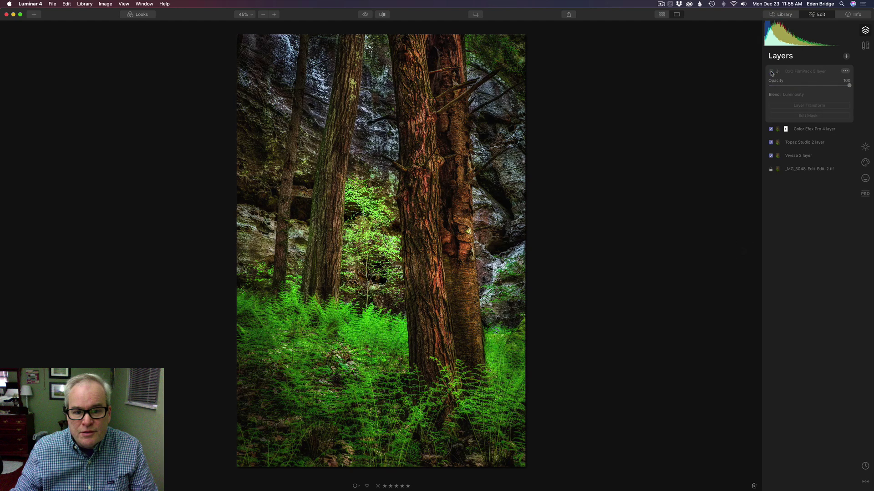
pyautogui.click(770, 72)
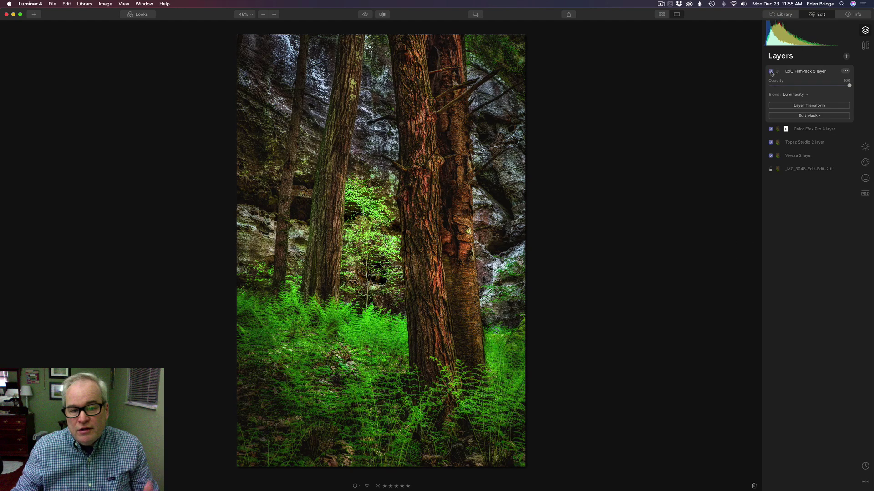